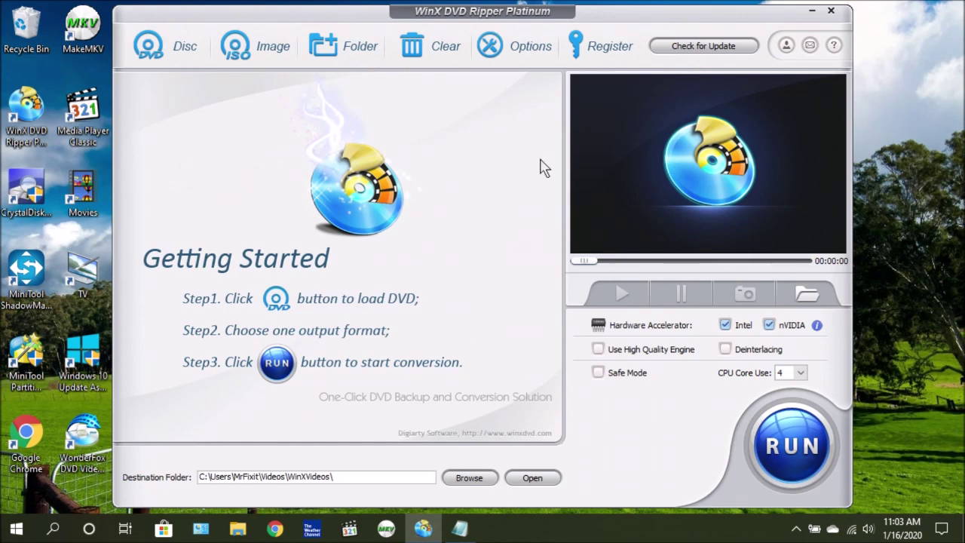
Open the registration form and select its licensed email field for entry
click(603, 46)
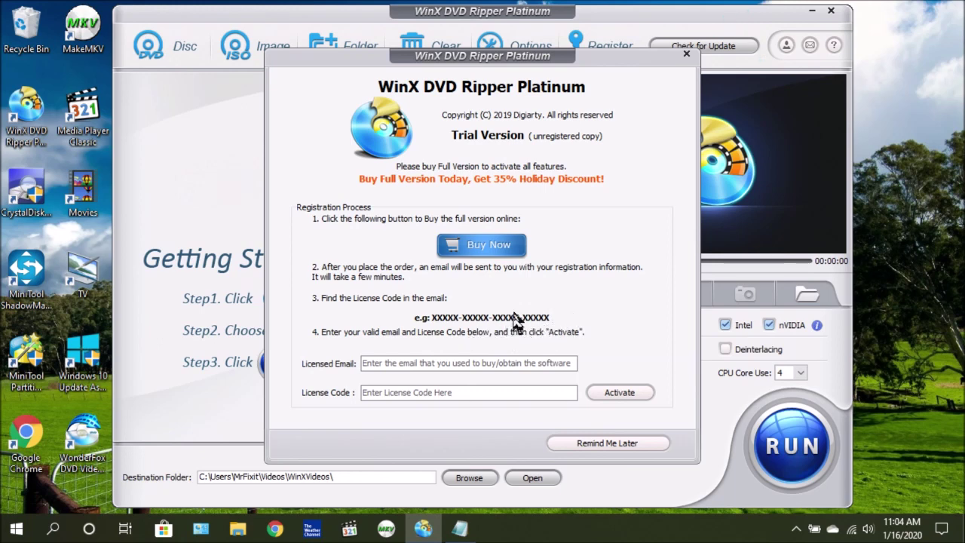
click(424, 363)
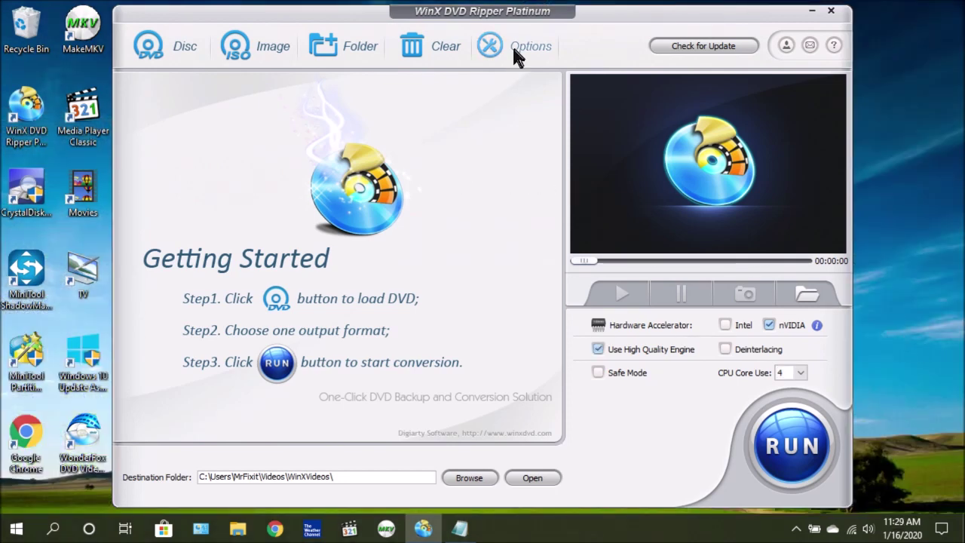
Open the program options, and load the WARCRAFT_NA disc from drive J with auto-detected file system type
click(520, 43)
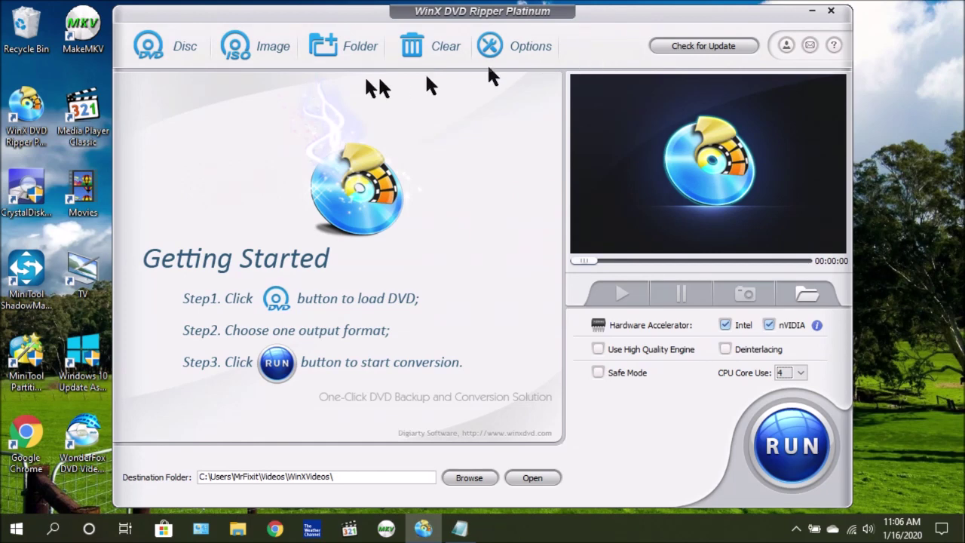
click(167, 49)
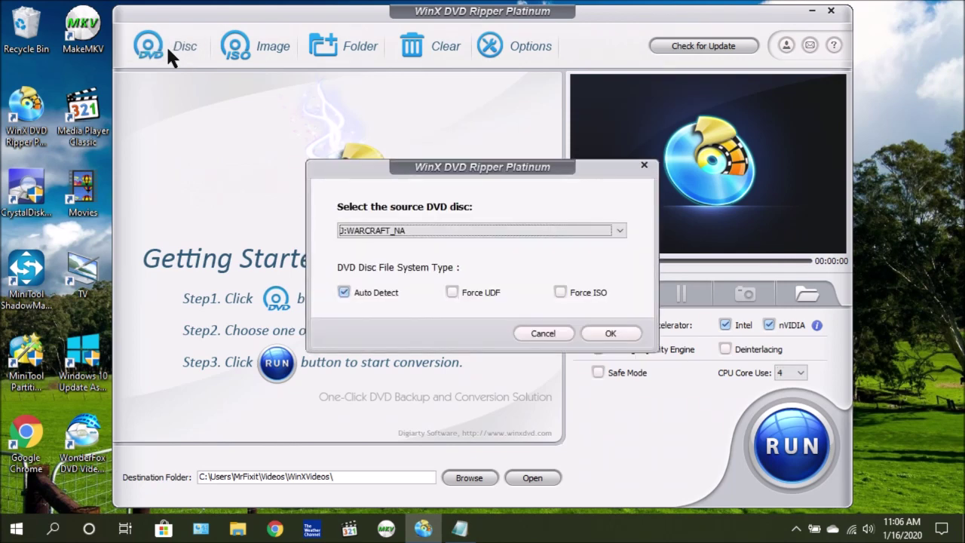
click(616, 334)
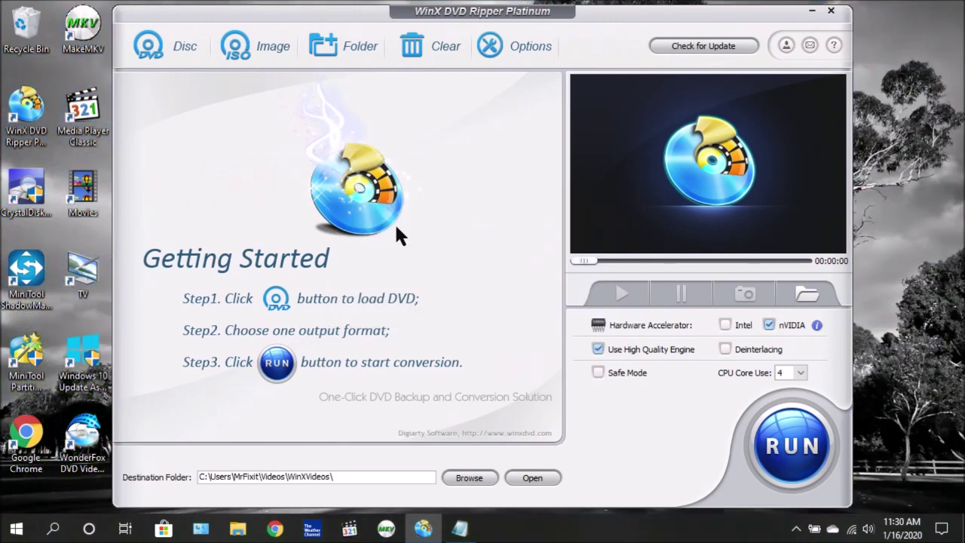
Load the THE_GOONIES disc from drive J with the file system type on Auto Detect
click(171, 62)
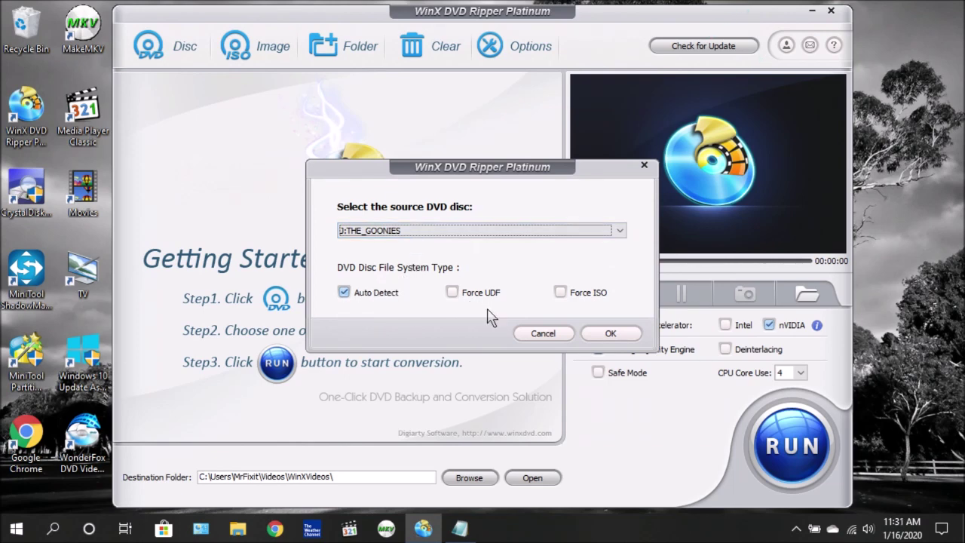
click(610, 332)
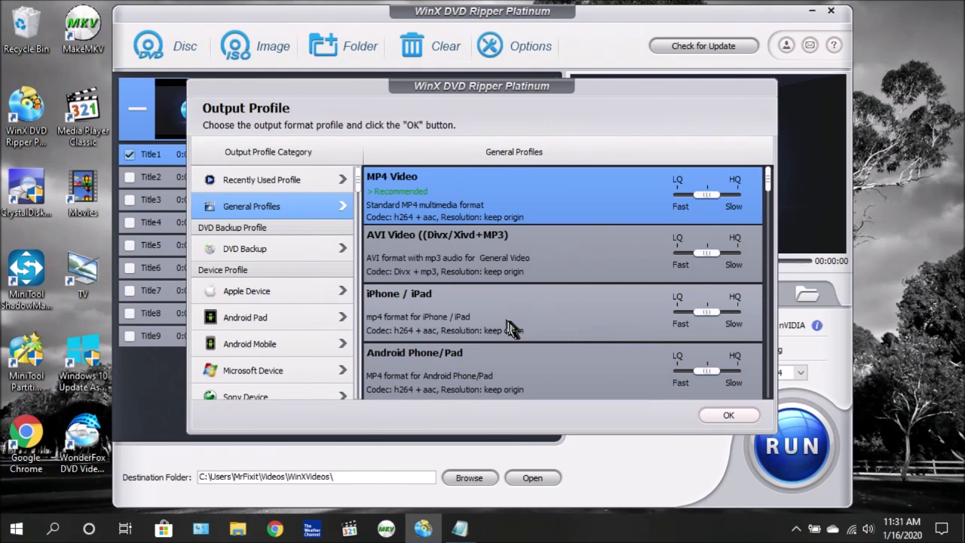
Choose MPEG Video (MP2) from the PC General Video category as the output profile
click(290, 184)
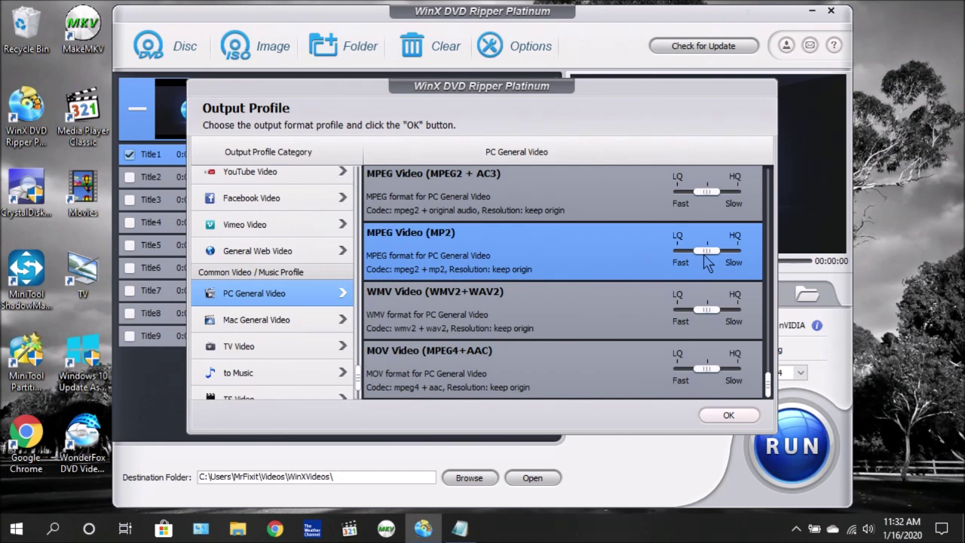
scroll(707, 260, up, 1)
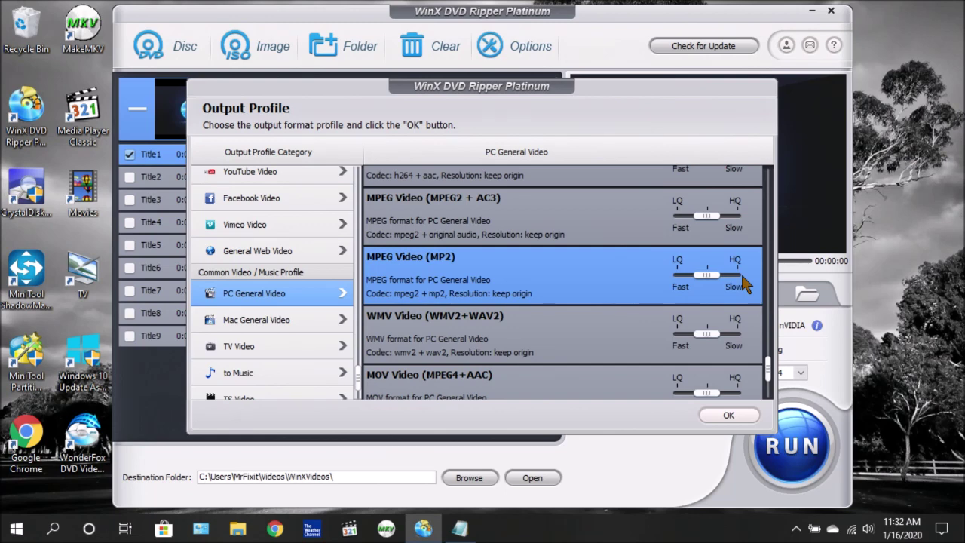
click(728, 415)
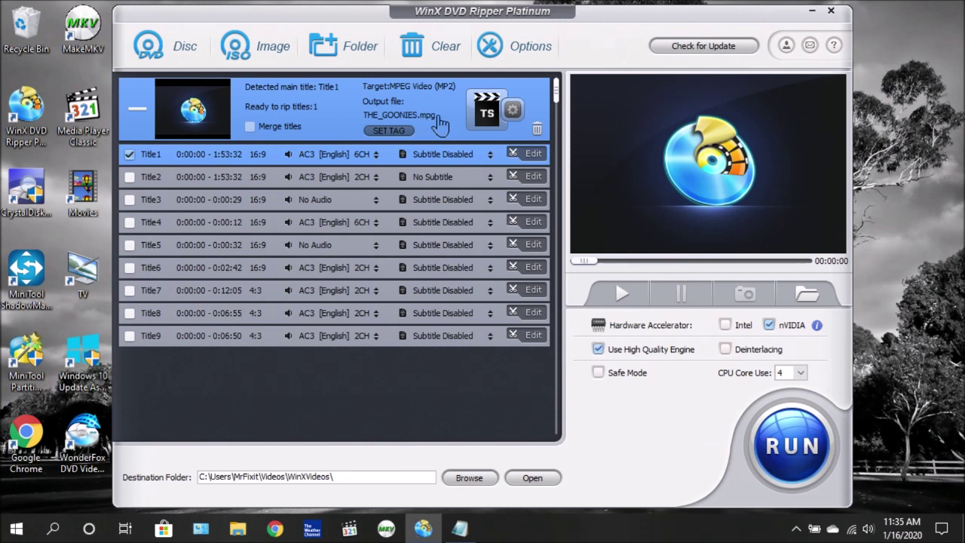
Examine the target name and tag information of the output file, and accept it
click(392, 131)
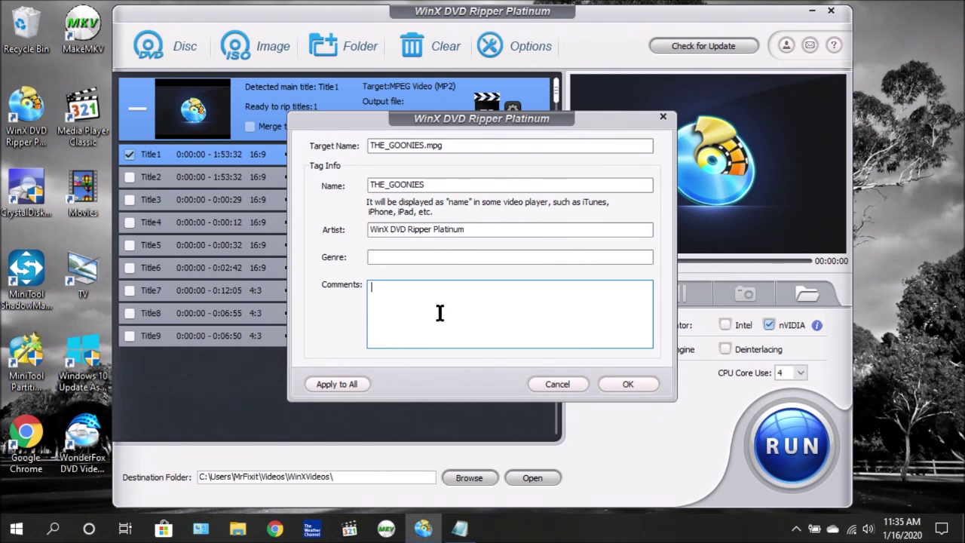
click(626, 385)
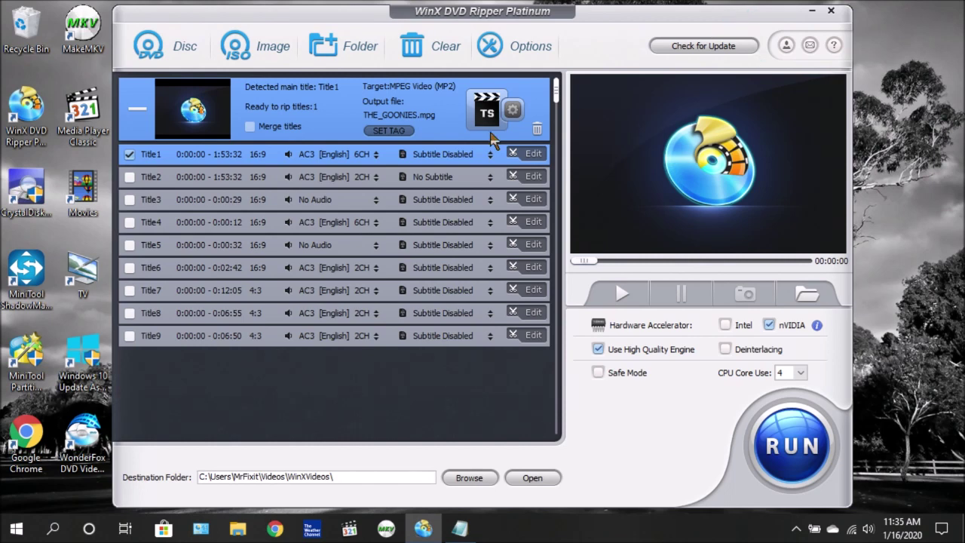
Review the MPEG Video (MP2) profile settings, including the available video codecs and resolutions, and accept them
click(505, 112)
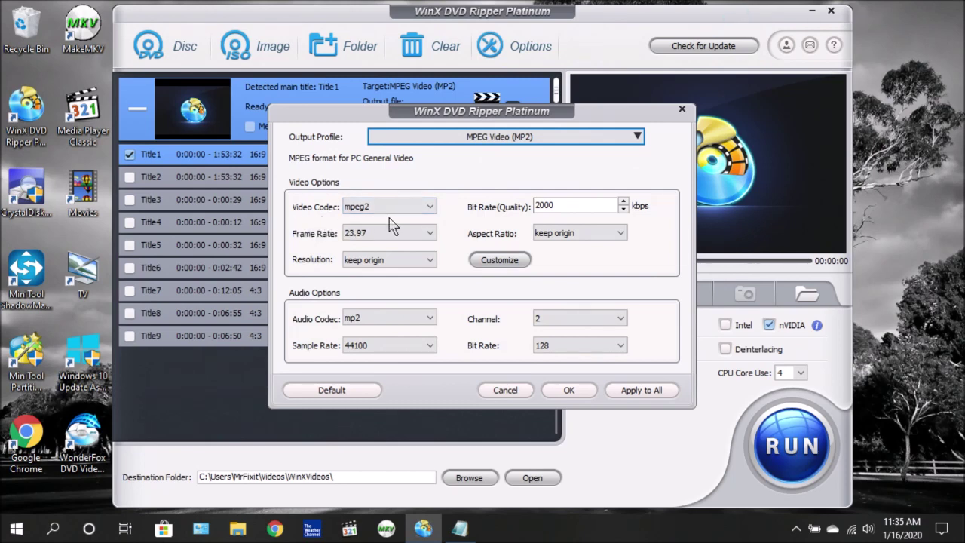
click(425, 203)
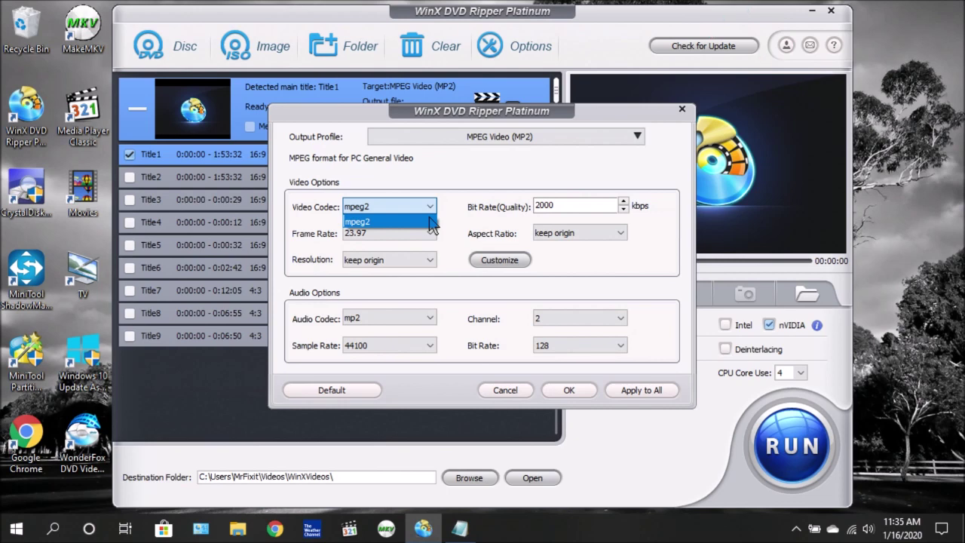
click(577, 201)
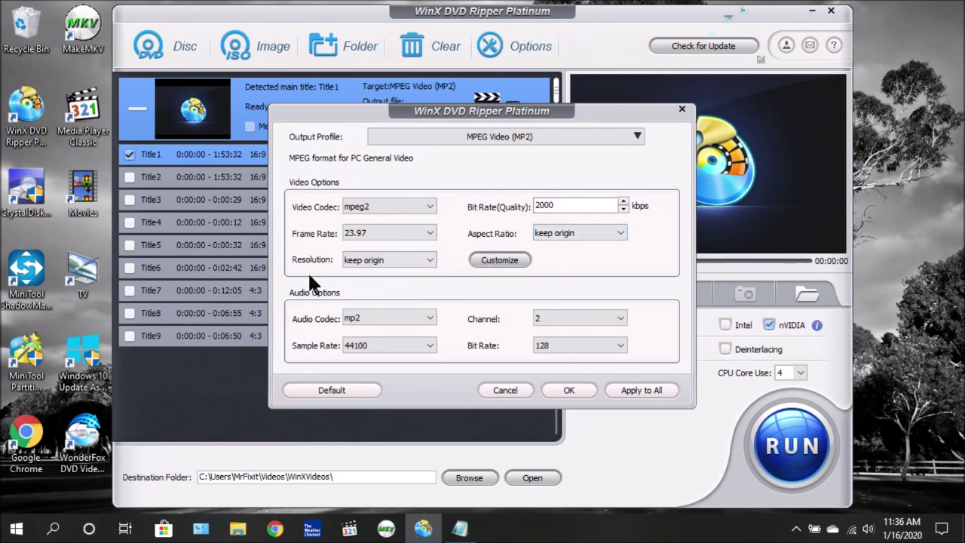
click(419, 263)
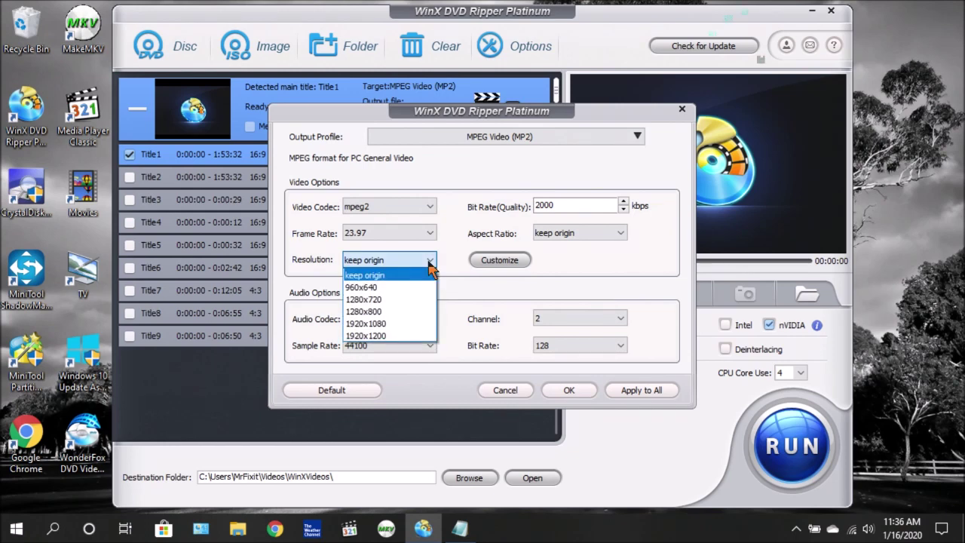
click(428, 261)
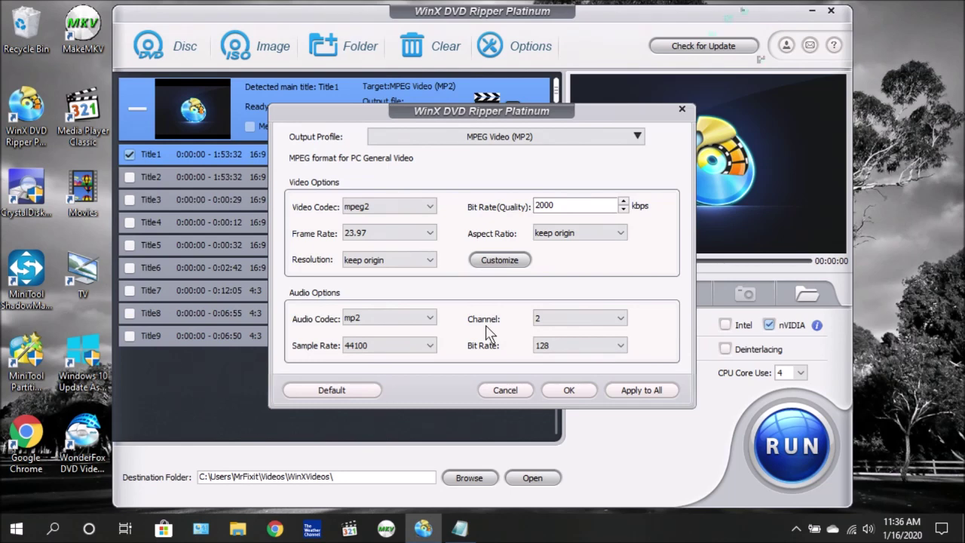
click(569, 390)
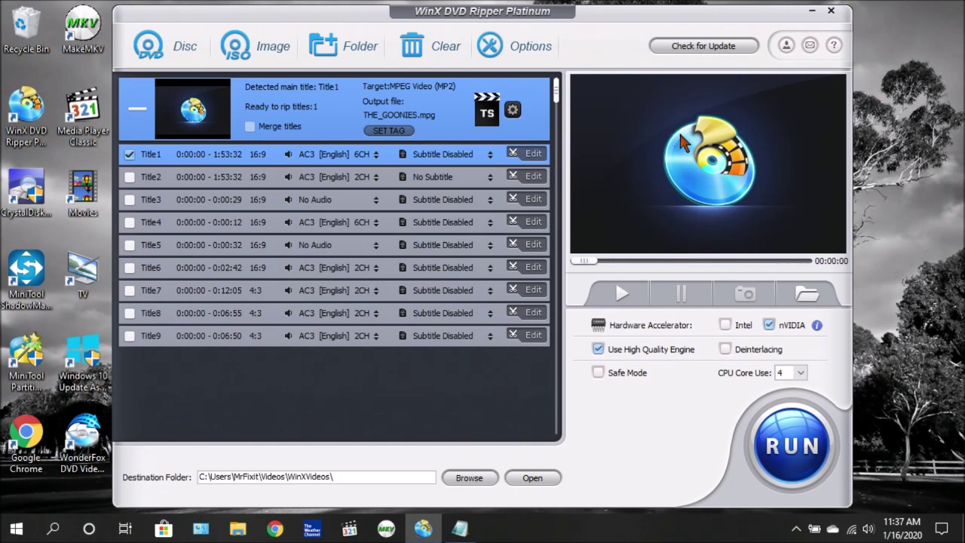
Preview Title1, jumping ahead to three points in the movie, the last a little past the middle
click(618, 297)
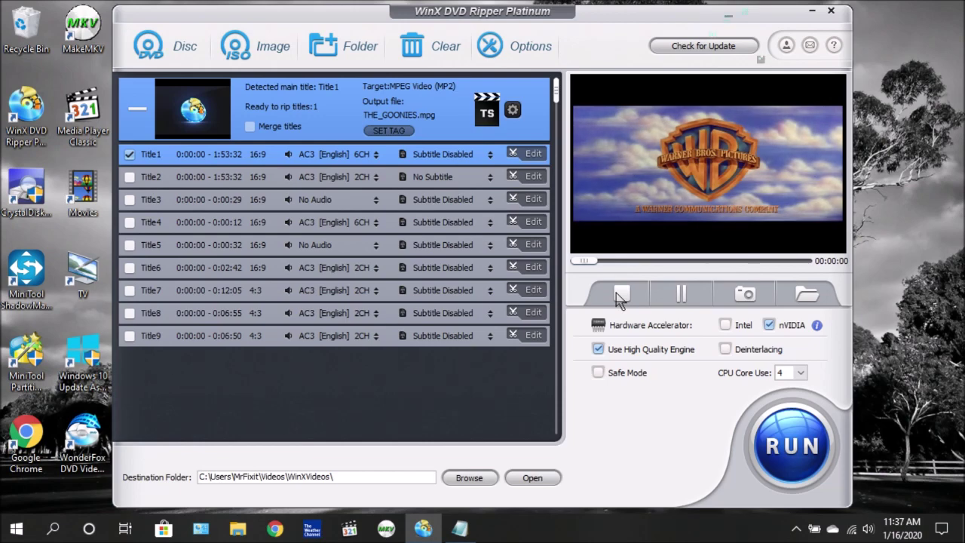
click(635, 261)
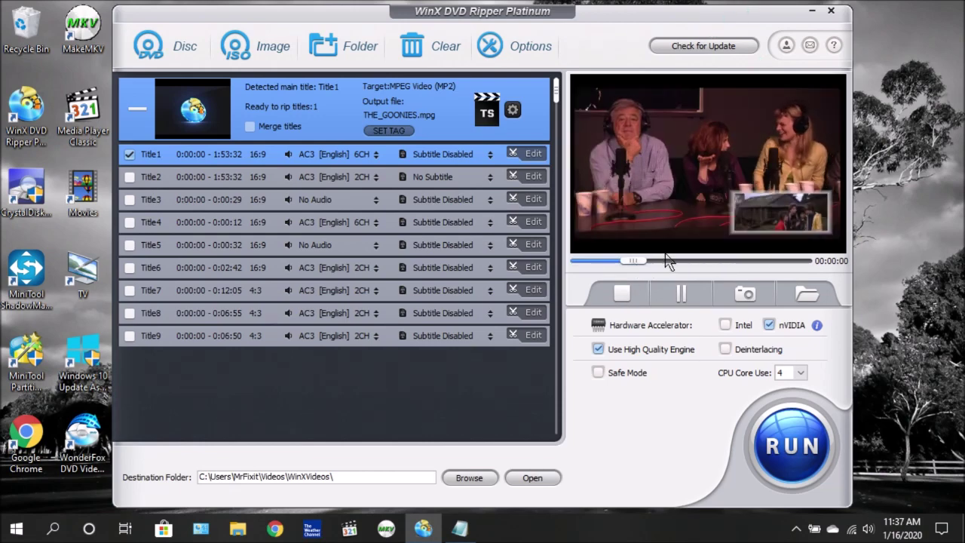
click(670, 261)
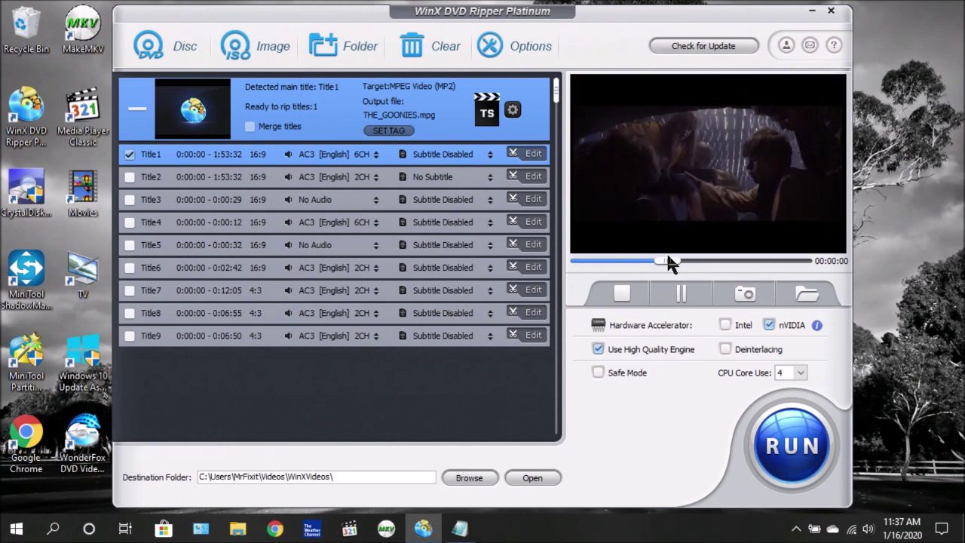
click(707, 261)
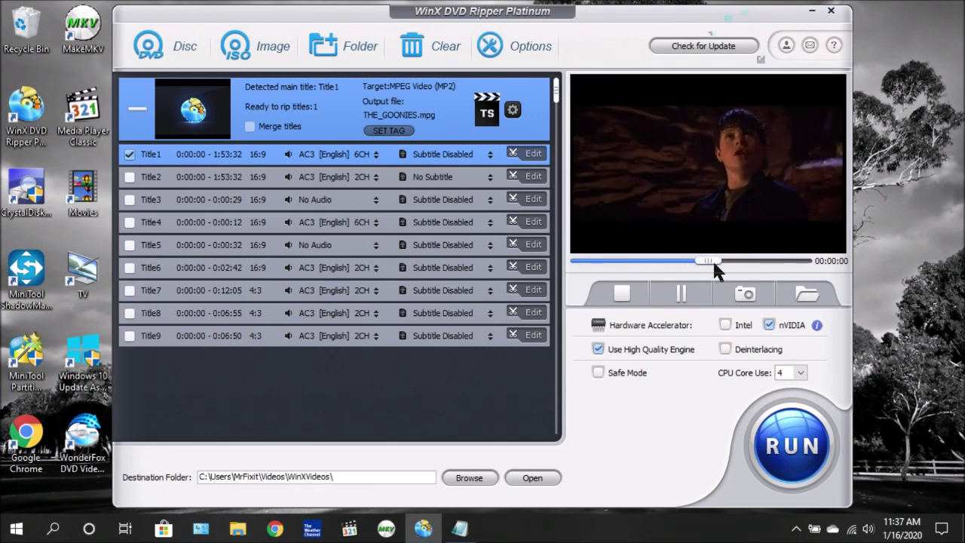
Take two snapshots of the previewed movie and open the snapshot folder
click(743, 294)
click(743, 294)
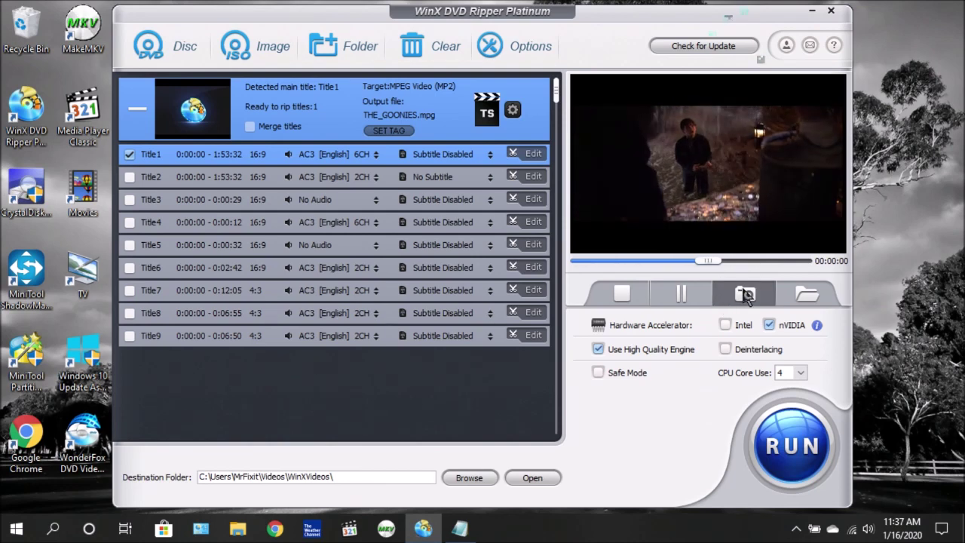
click(812, 298)
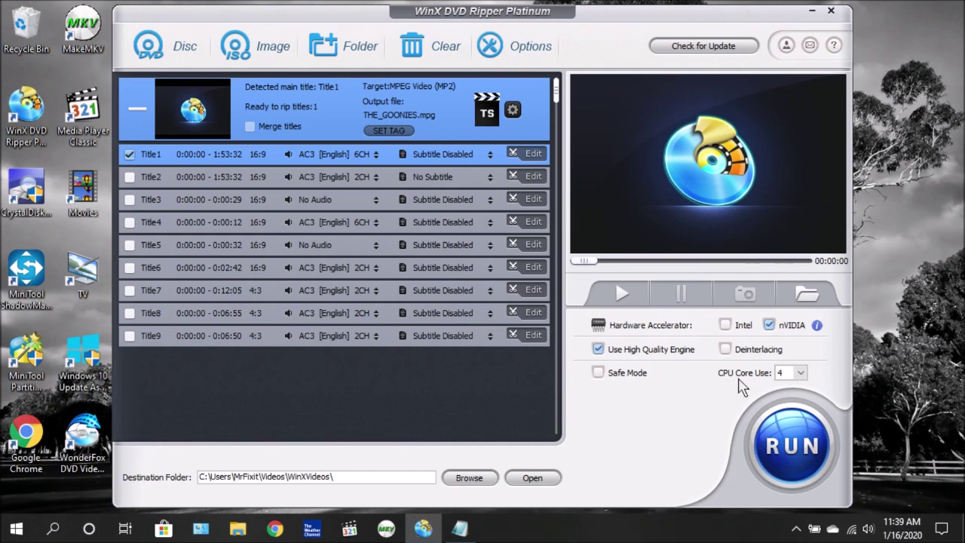
Check the available choices for CPU core use
click(802, 375)
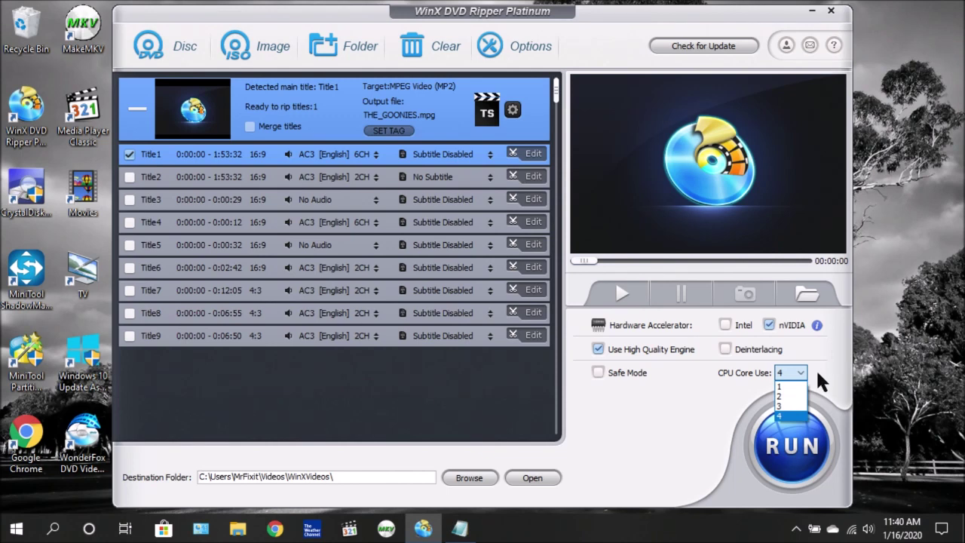
click(818, 373)
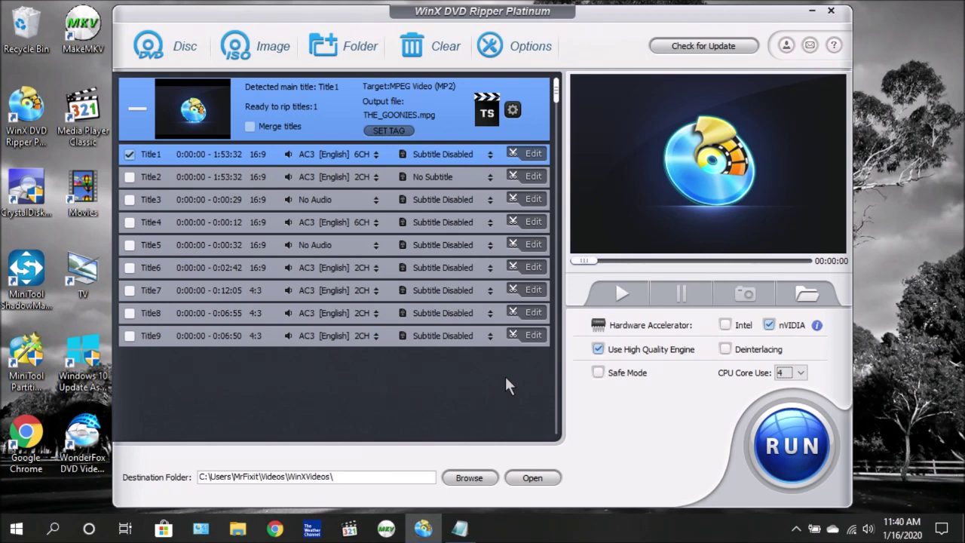
Run the conversion of Title1 to MPEG Video (MP2) and play the resulting THE_GOONIES_Title1 video
click(804, 449)
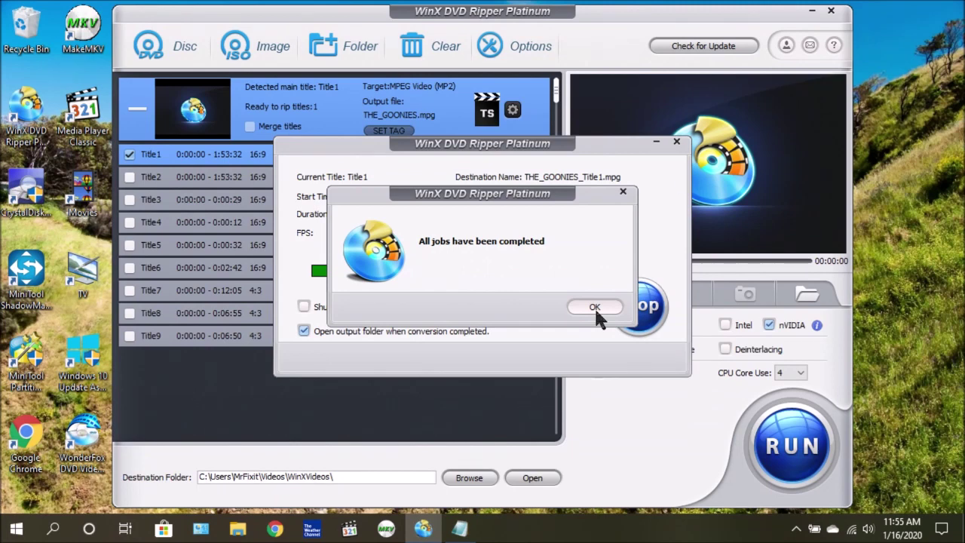
click(595, 308)
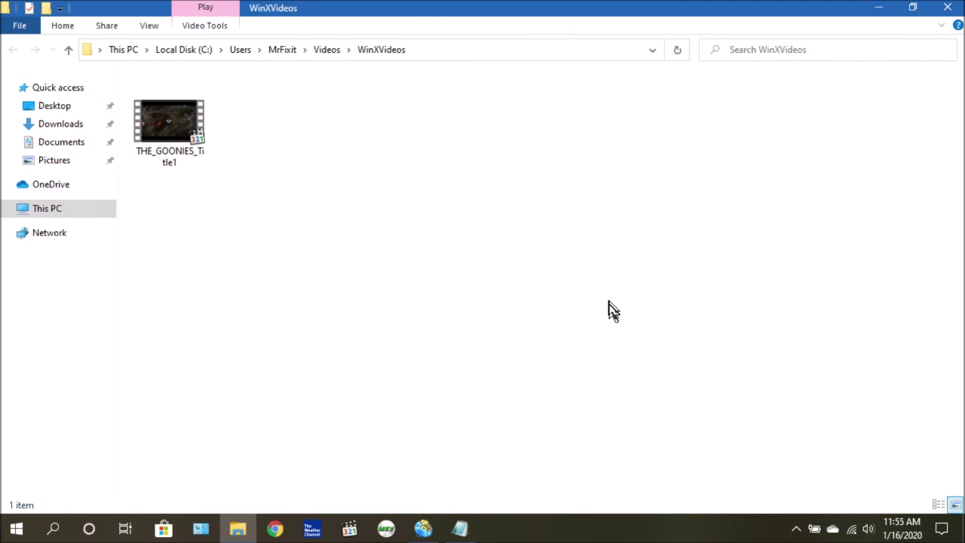
double_click(171, 142)
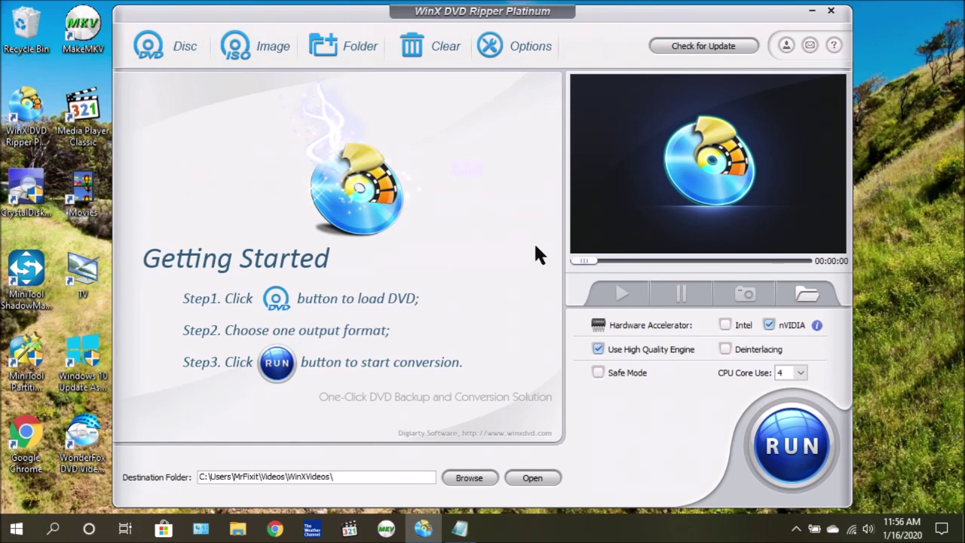
View the support contact information with its email and log file options, and close it
click(809, 45)
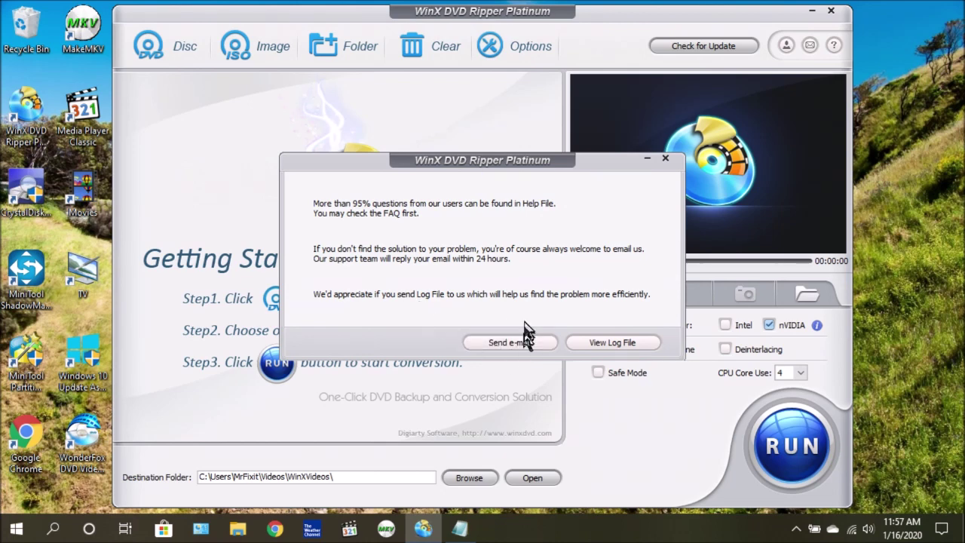
key(Escape)
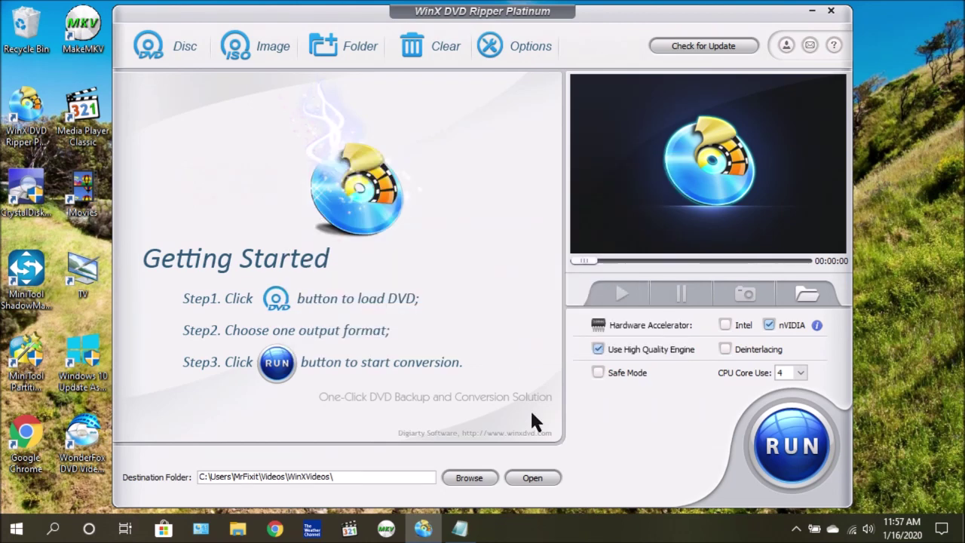